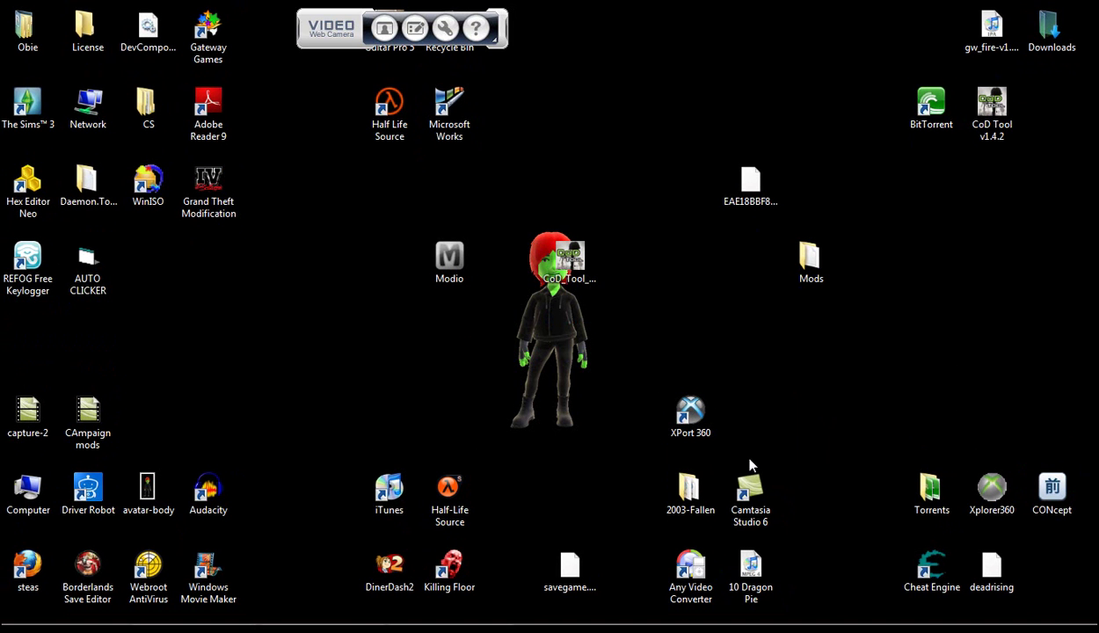
# Step: Launch XPort 360, dismiss the Select HDD prompt, and open the Codejunkies website from its logo
pyautogui.click(691, 419)
pyautogui.doubleClick(691, 418)
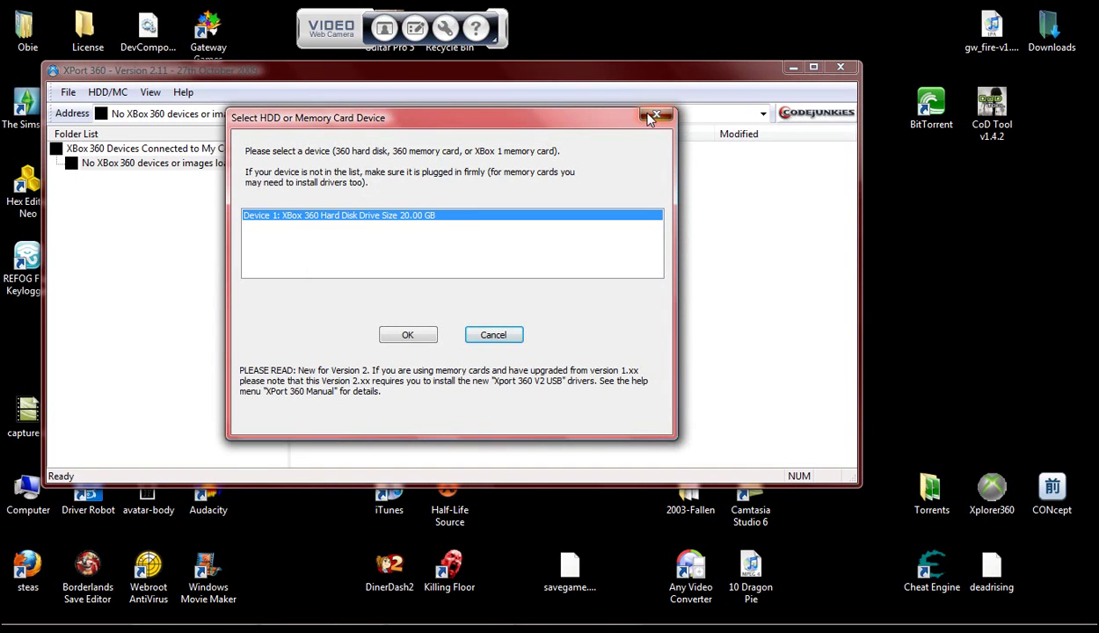
pyautogui.click(656, 112)
pyautogui.click(827, 115)
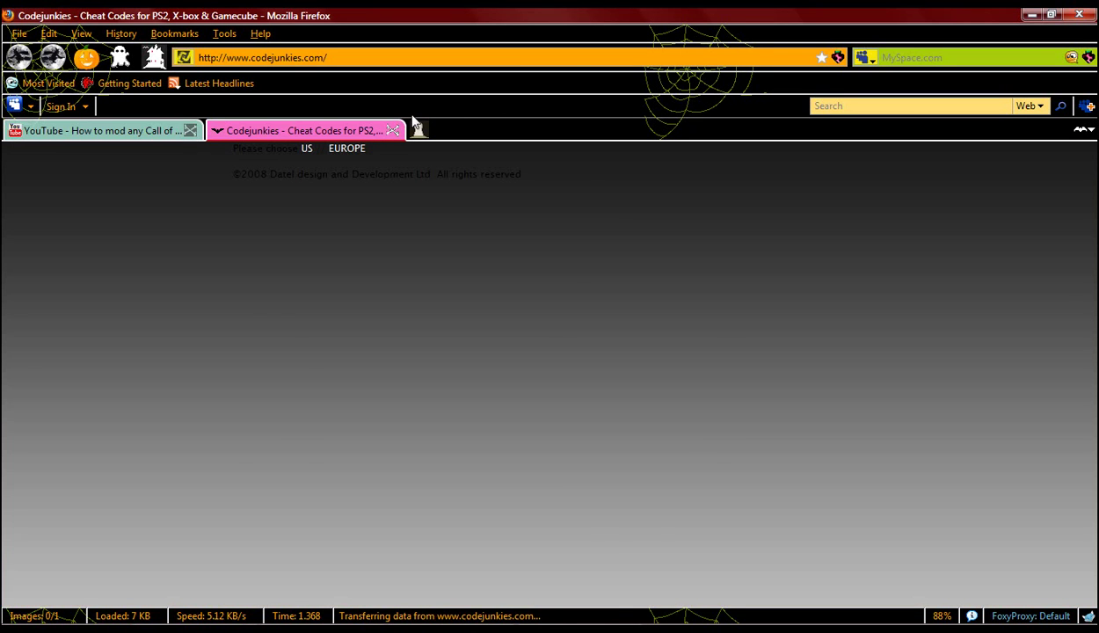
# Step: Choose the US Codejunkies site and go to its Xbox360 accessories page
pyautogui.click(374, 349)
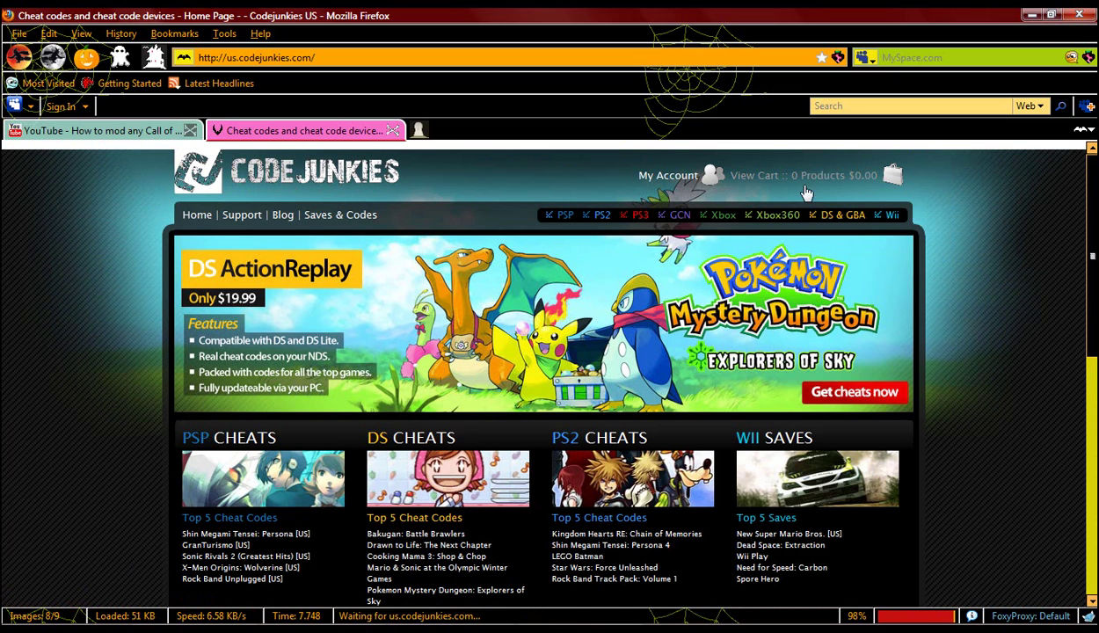
pyautogui.scroll(-8, 363, 324)
pyautogui.scroll(8, 457, 410)
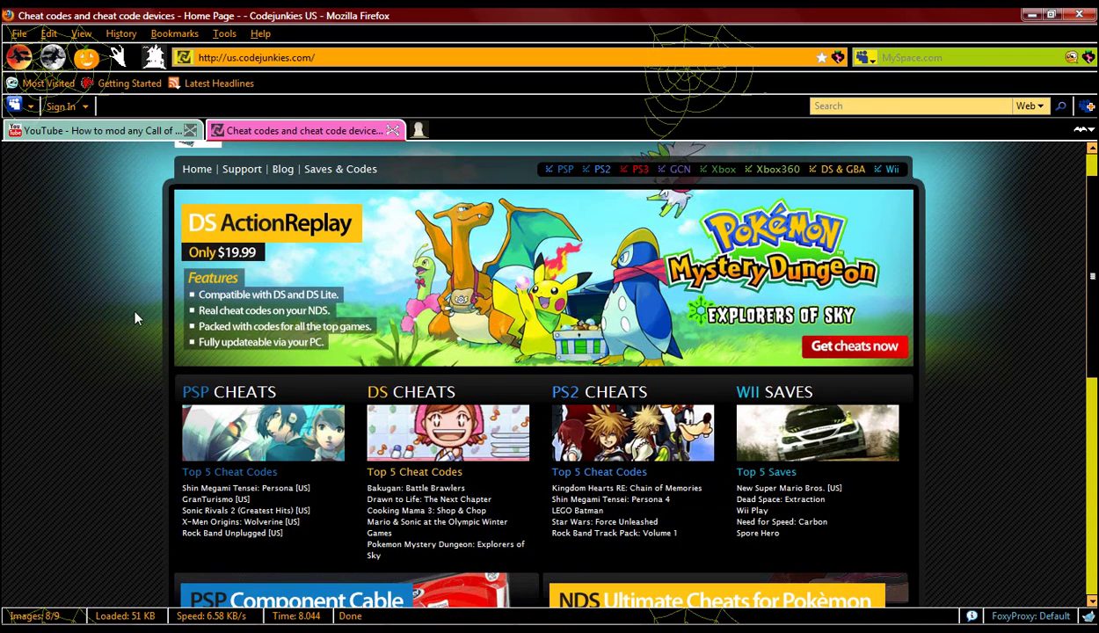
pyautogui.scroll(1, 788, 198)
pyautogui.click(774, 188)
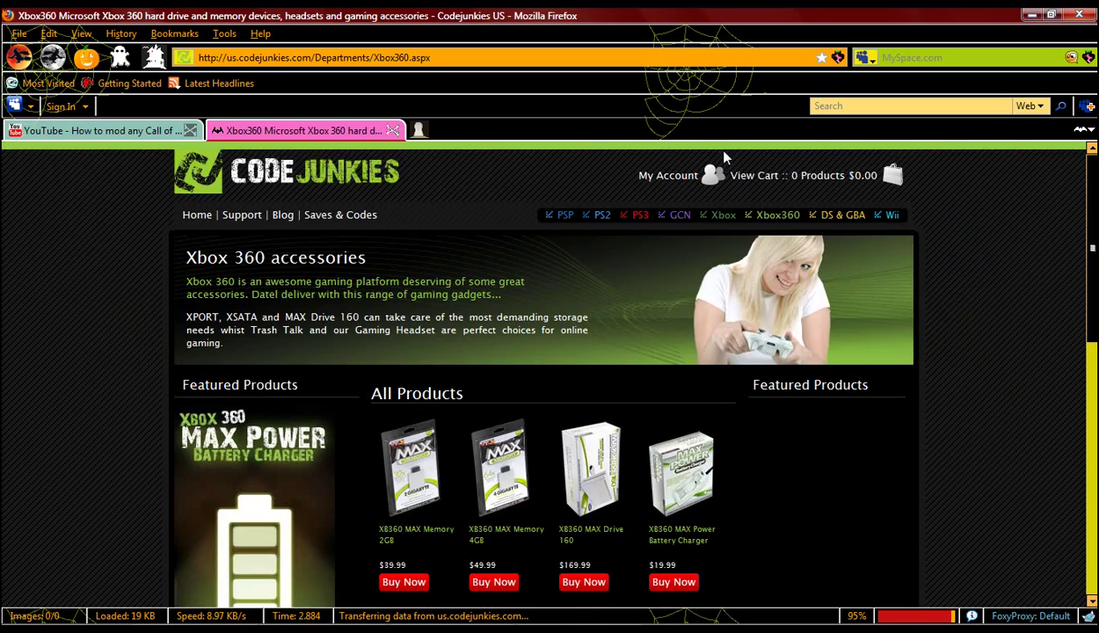
# Step: Browse the Xbox 360 products like MAX Memory and MAX Drive, then minimize Firefox
pyautogui.scroll(-3, 627, 326)
pyautogui.scroll(-8, 627, 326)
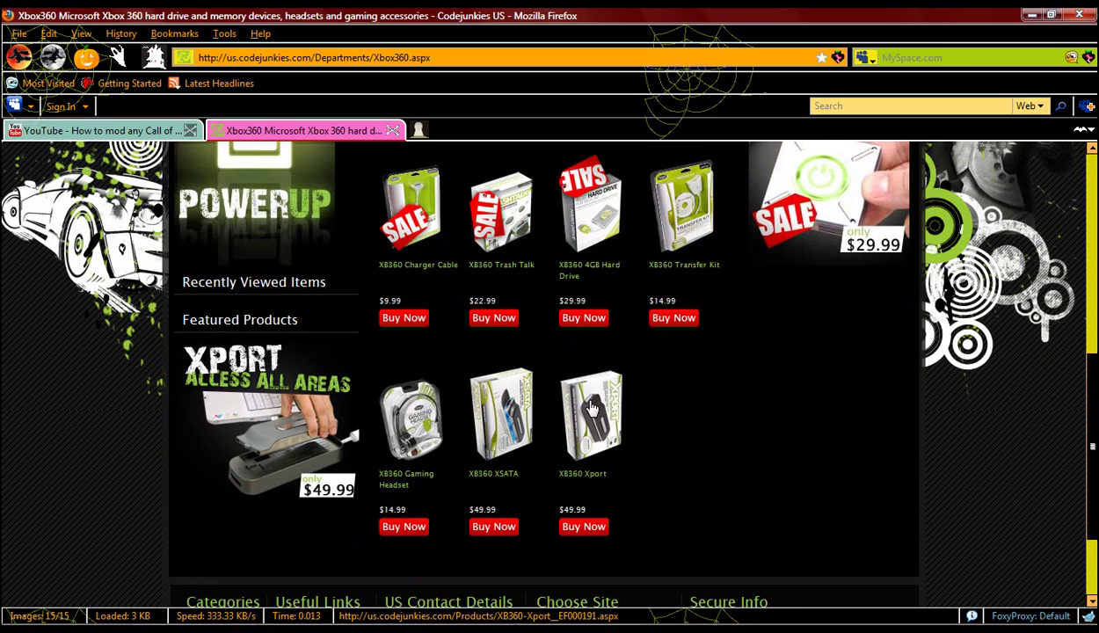
pyautogui.scroll(-3, 562, 440)
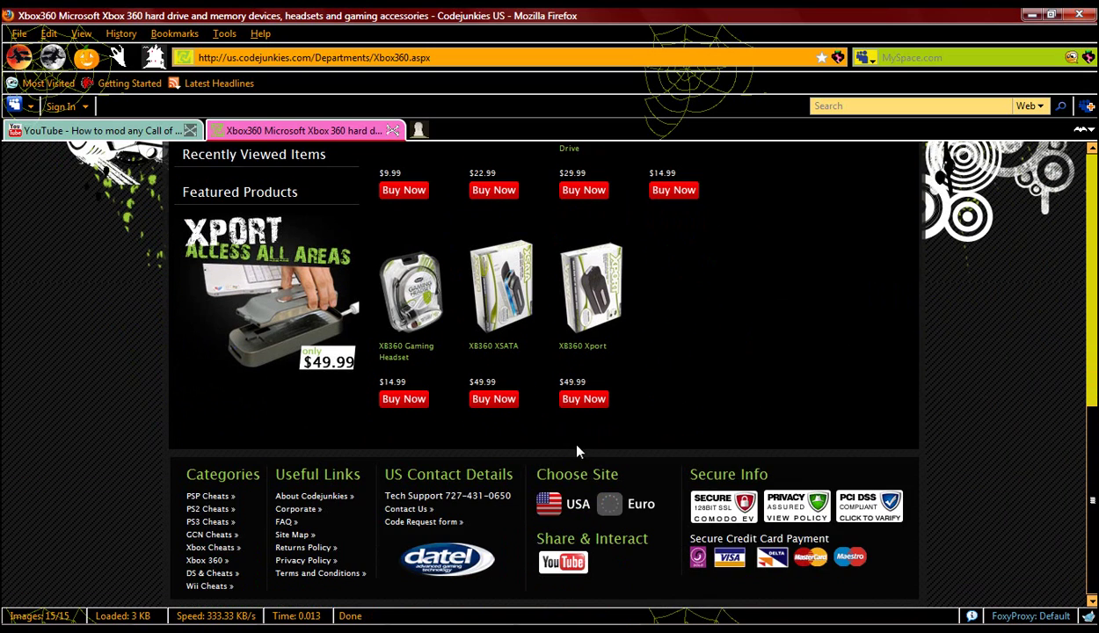
pyautogui.scroll(7, 566, 441)
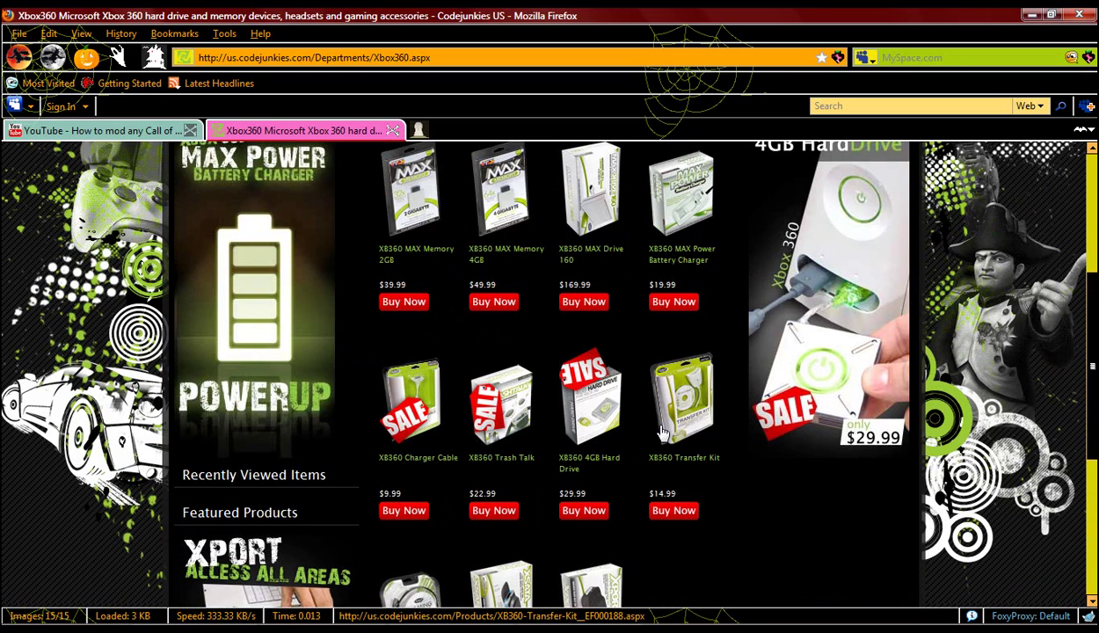
pyautogui.scroll(-2, 637, 451)
pyautogui.scroll(3, 638, 450)
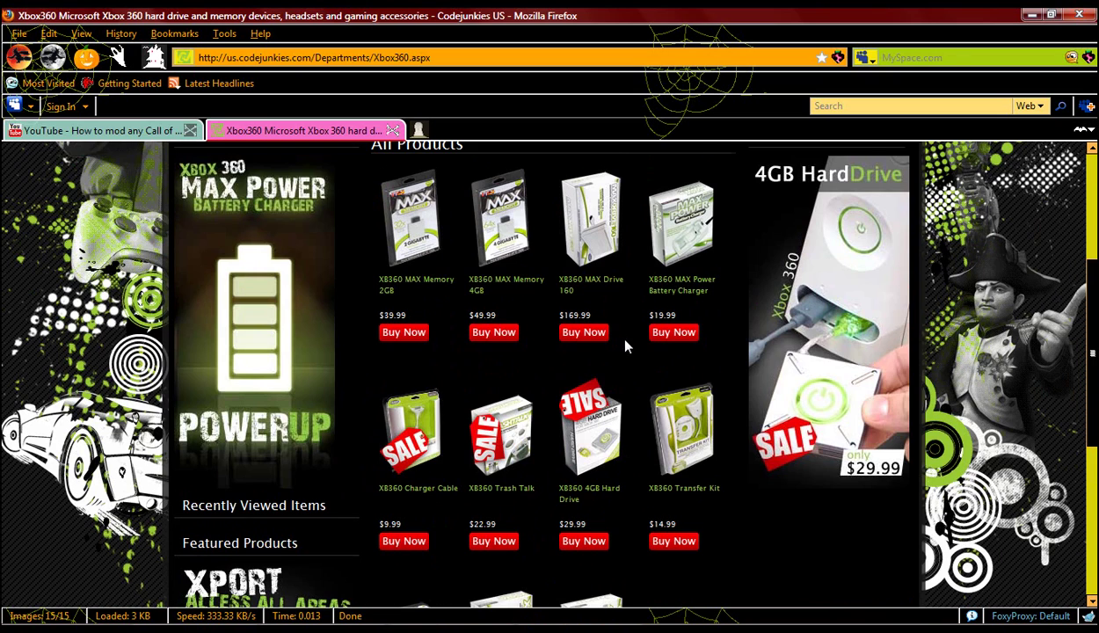
pyautogui.scroll(-7, 606, 424)
pyautogui.scroll(2, 605, 418)
pyautogui.scroll(-2, 631, 396)
pyautogui.scroll(10, 607, 492)
pyautogui.scroll(-1, 669, 500)
pyautogui.scroll(-4, 695, 497)
pyautogui.scroll(-1, 699, 479)
pyautogui.scroll(3, 660, 501)
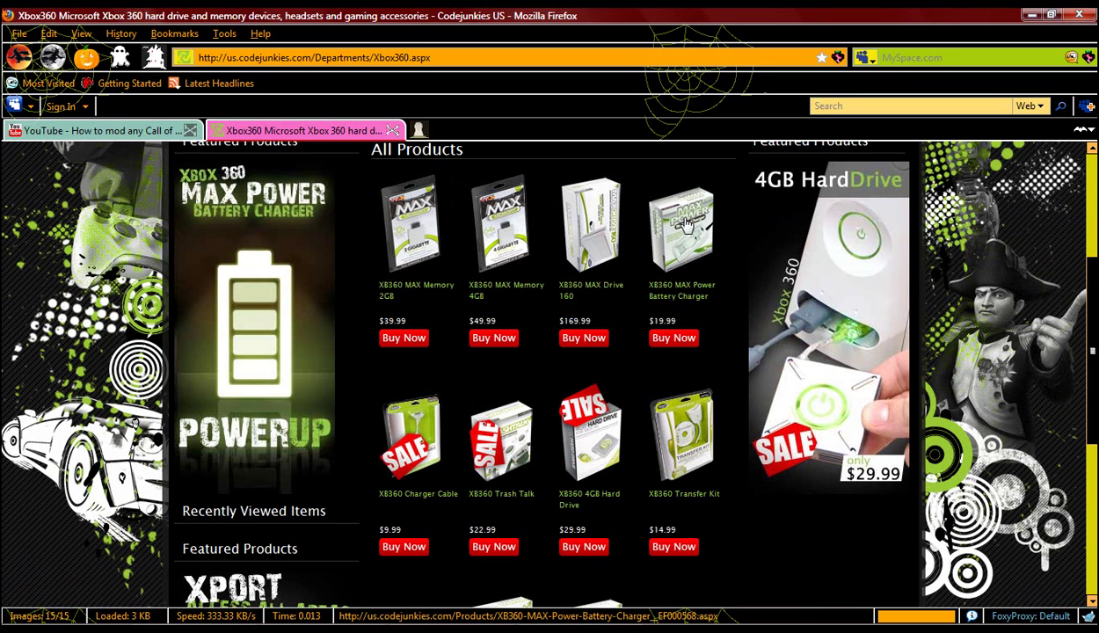
pyautogui.scroll(-2, 626, 443)
pyautogui.scroll(-5, 627, 442)
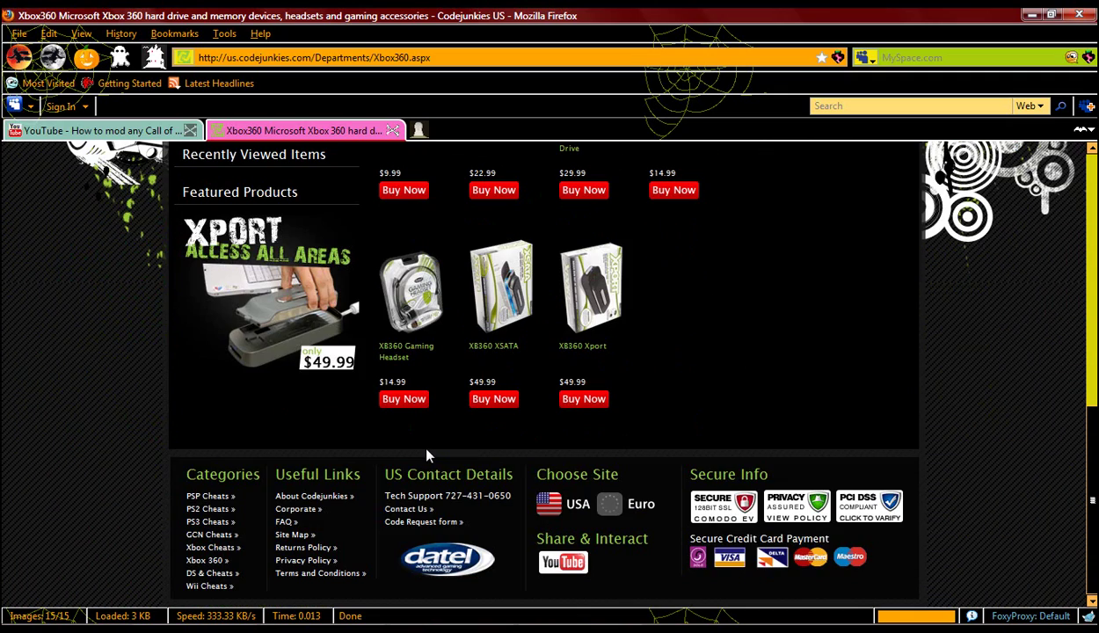
pyautogui.scroll(7, 427, 455)
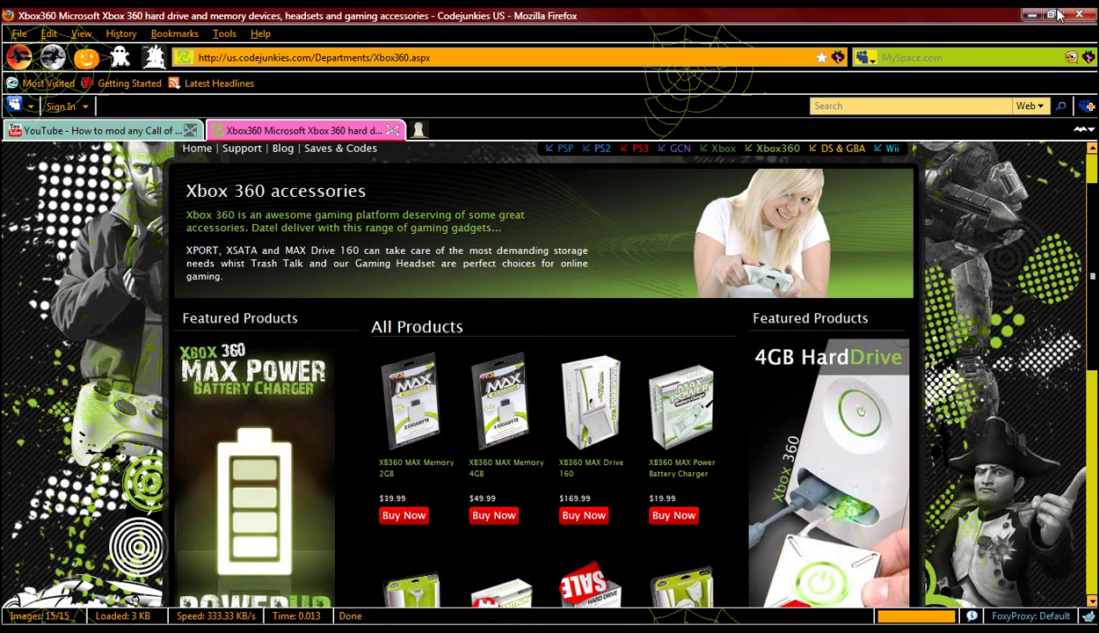
pyautogui.click(1031, 16)
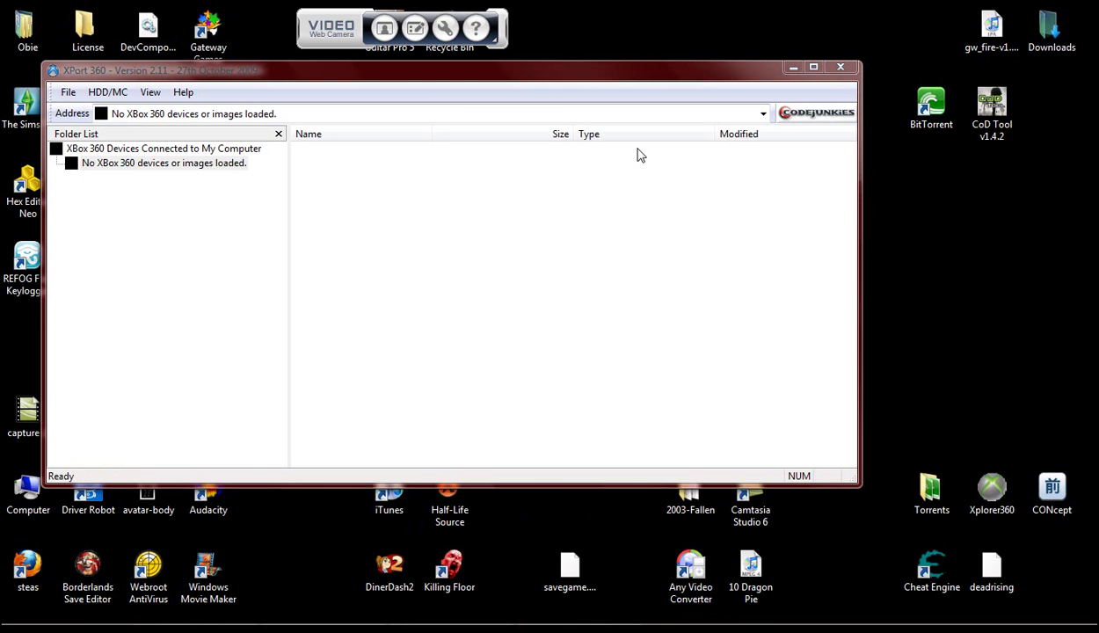
# Step: Load the 20 GB Xbox 360 hard disk and list Partition 3's six folders
pyautogui.click(840, 70)
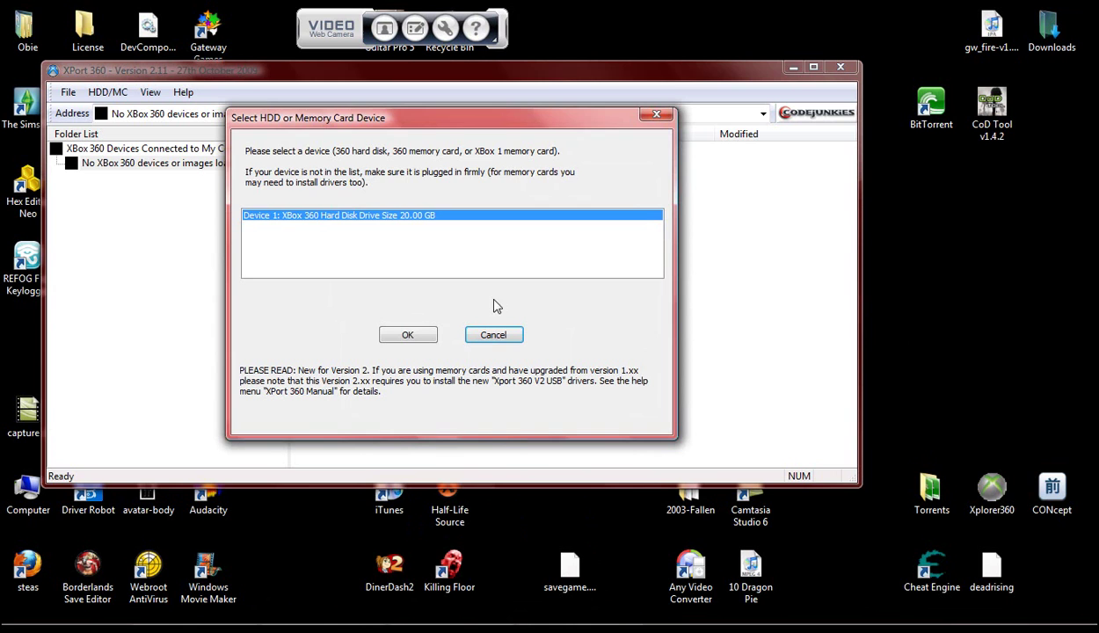
pyautogui.click(409, 336)
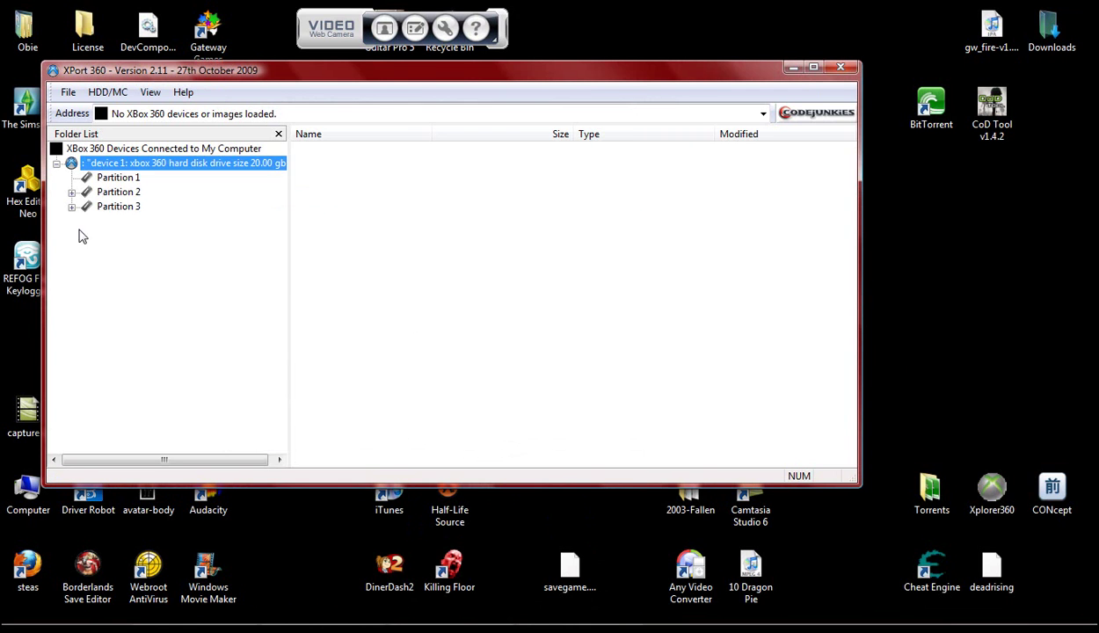
pyautogui.click(110, 208)
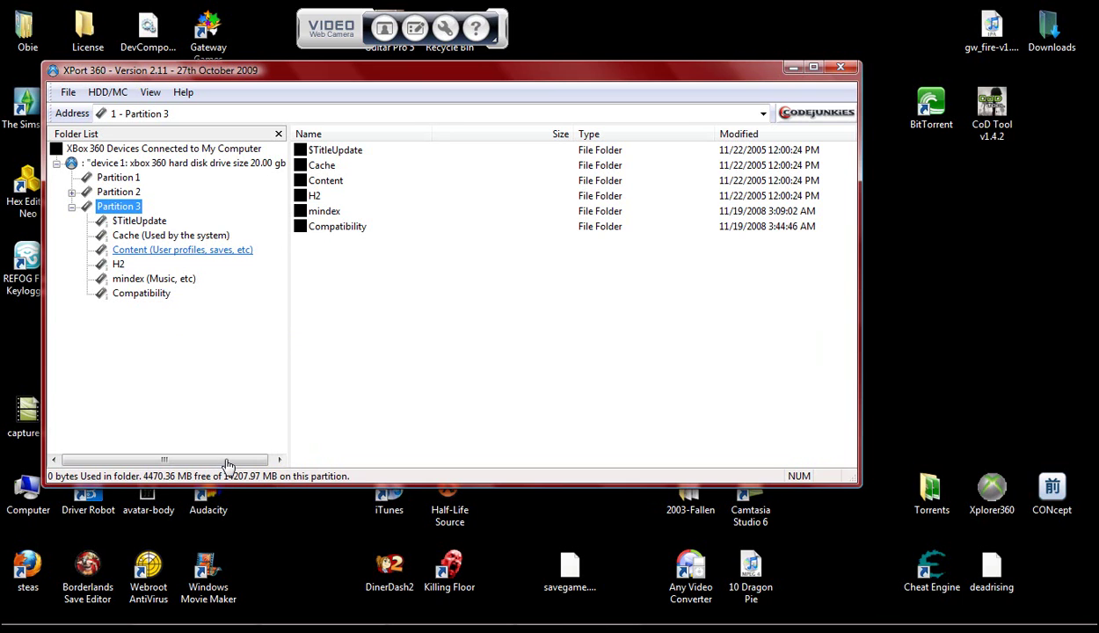
pyautogui.doubleClick(6, 330)
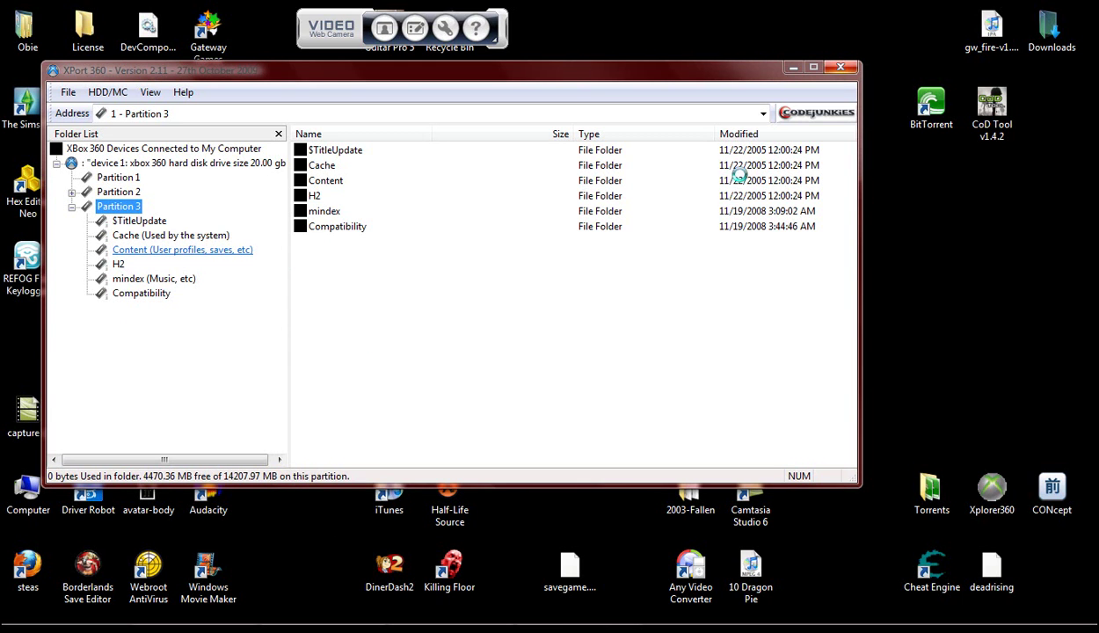
pyautogui.moveTo(726, 66)
pyautogui.mouseDown()
pyautogui.moveTo(901, 82)
pyautogui.moveTo(770, 47)
pyautogui.mouseUp()
pyautogui.click(227, 232)
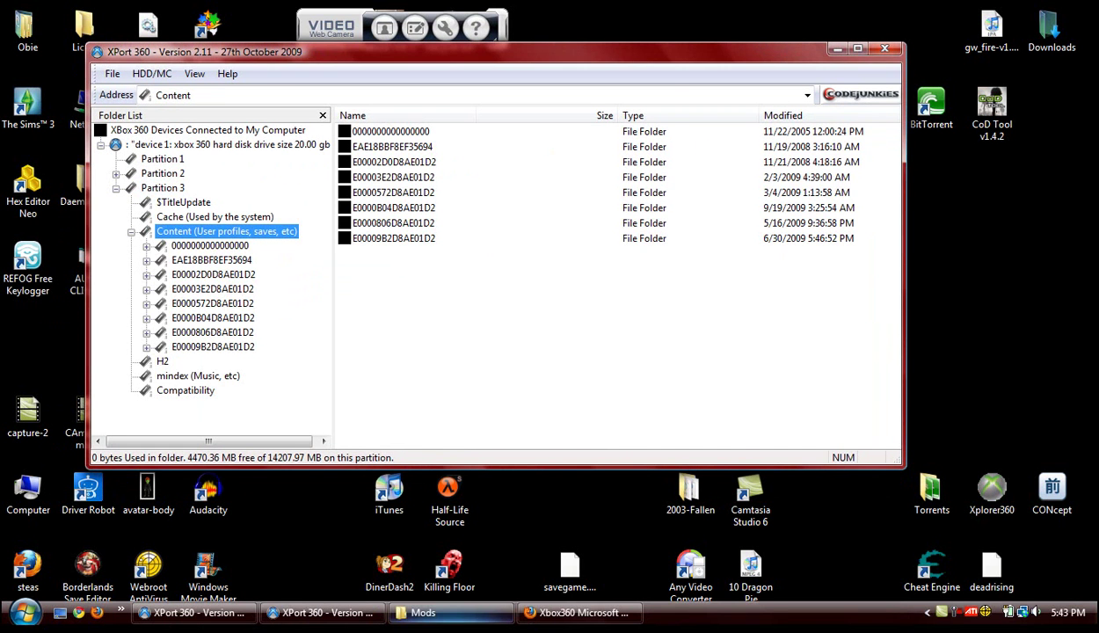
pyautogui.click(423, 613)
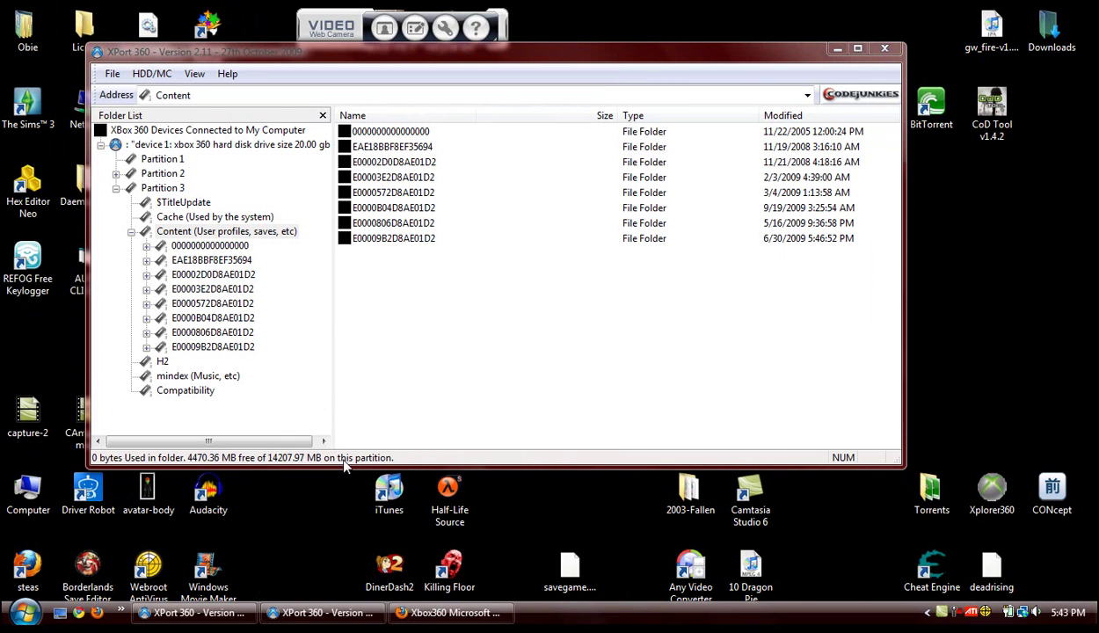
pyautogui.click(304, 445)
pyautogui.moveTo(304, 448); pyautogui.dragTo(192, 314)
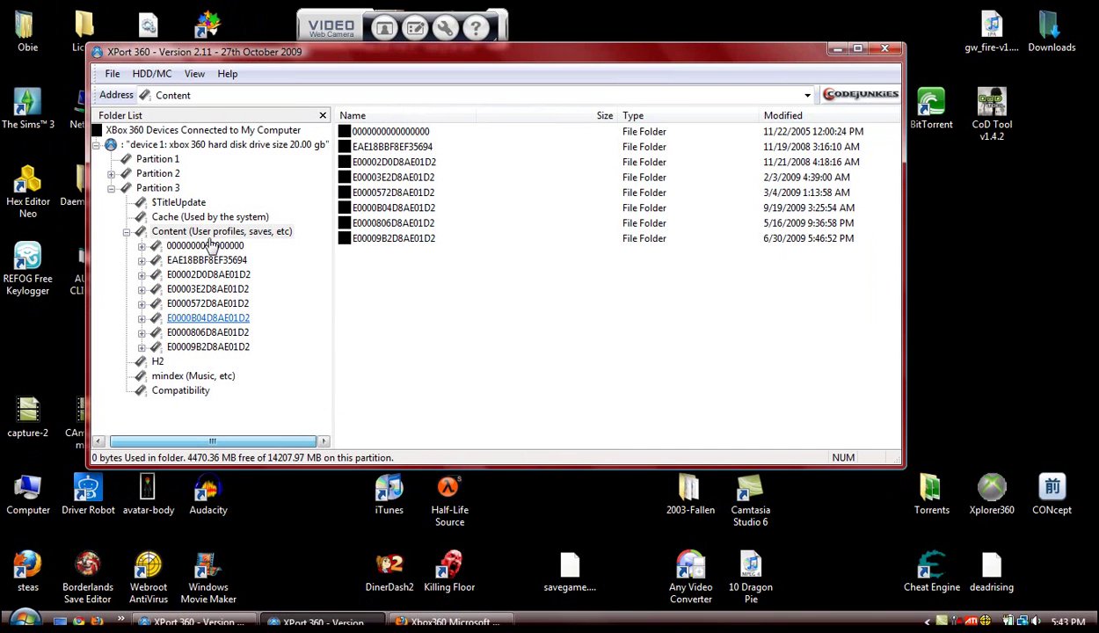
pyautogui.click(197, 263)
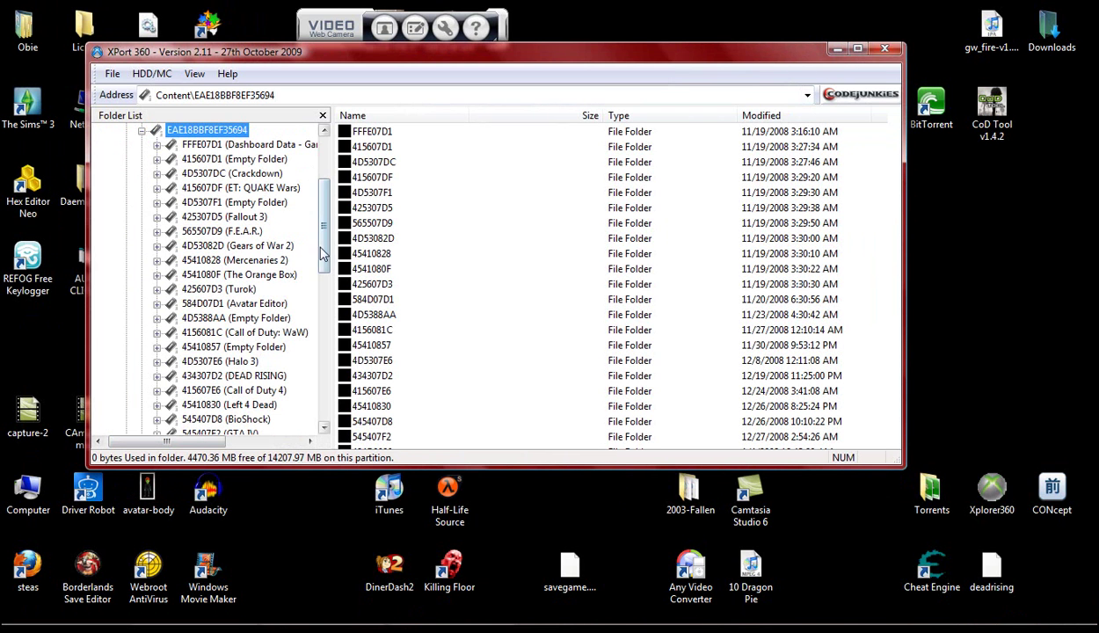
pyautogui.scroll(-5, 312, 255)
pyautogui.scroll(5, 309, 259)
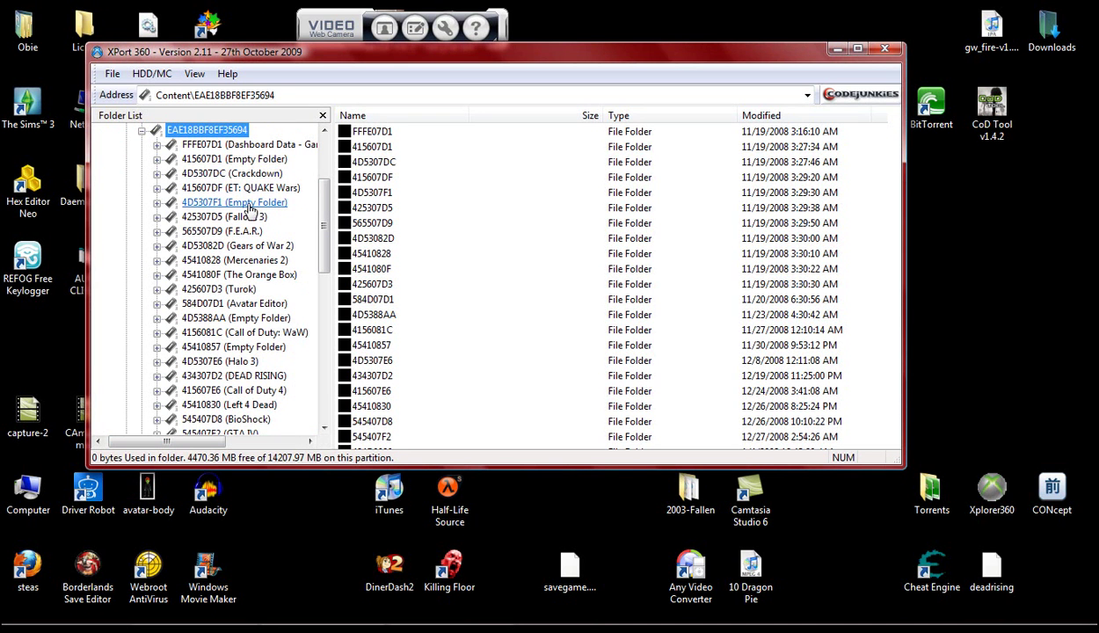
pyautogui.moveTo(250, 46); pyautogui.dragTo(250, 62)
pyautogui.scroll(-1, 233, 204)
pyautogui.scroll(-4, 238, 309)
pyautogui.scroll(-3, 251, 327)
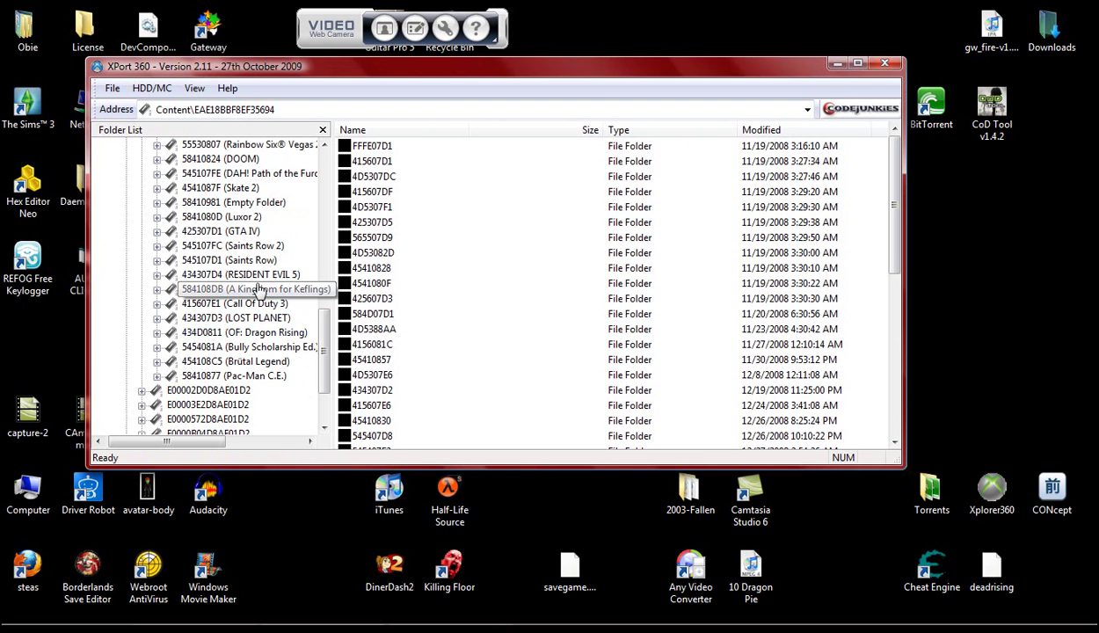
pyautogui.scroll(-2, 308, 379)
pyautogui.scroll(10, 268, 361)
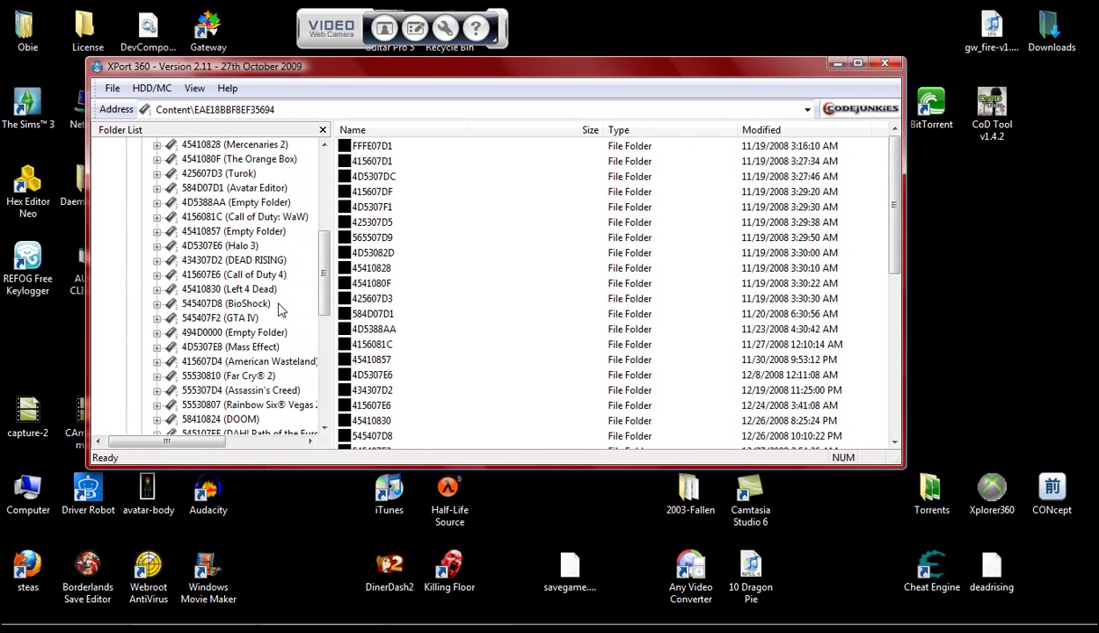
pyautogui.scroll(3, 275, 312)
pyautogui.scroll(-2, 274, 318)
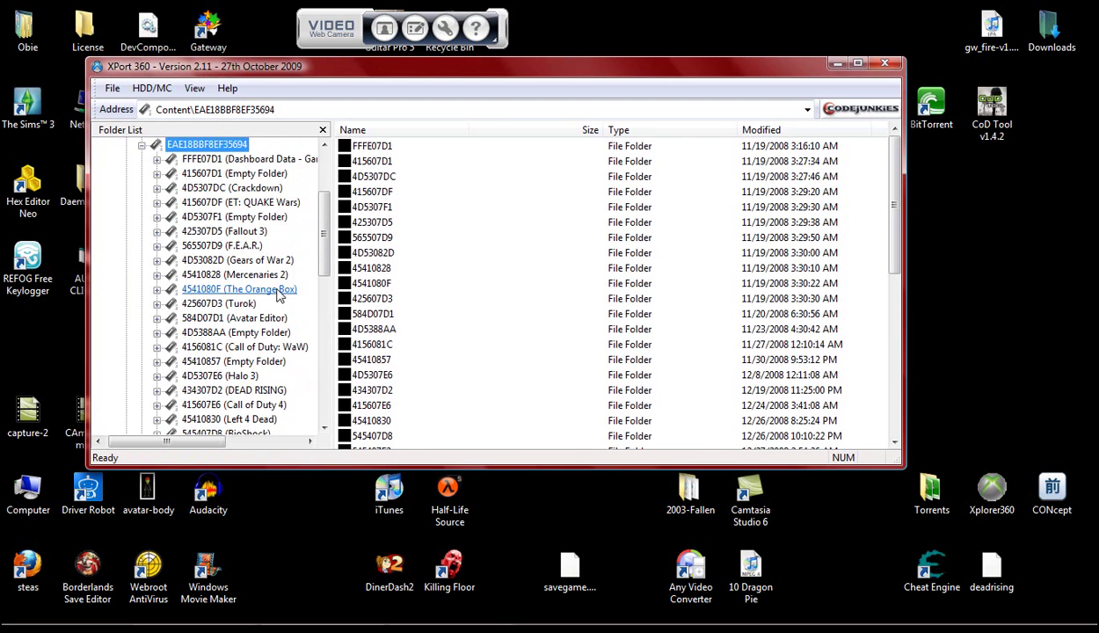
pyautogui.scroll(-2, 280, 296)
pyautogui.scroll(-1, 264, 290)
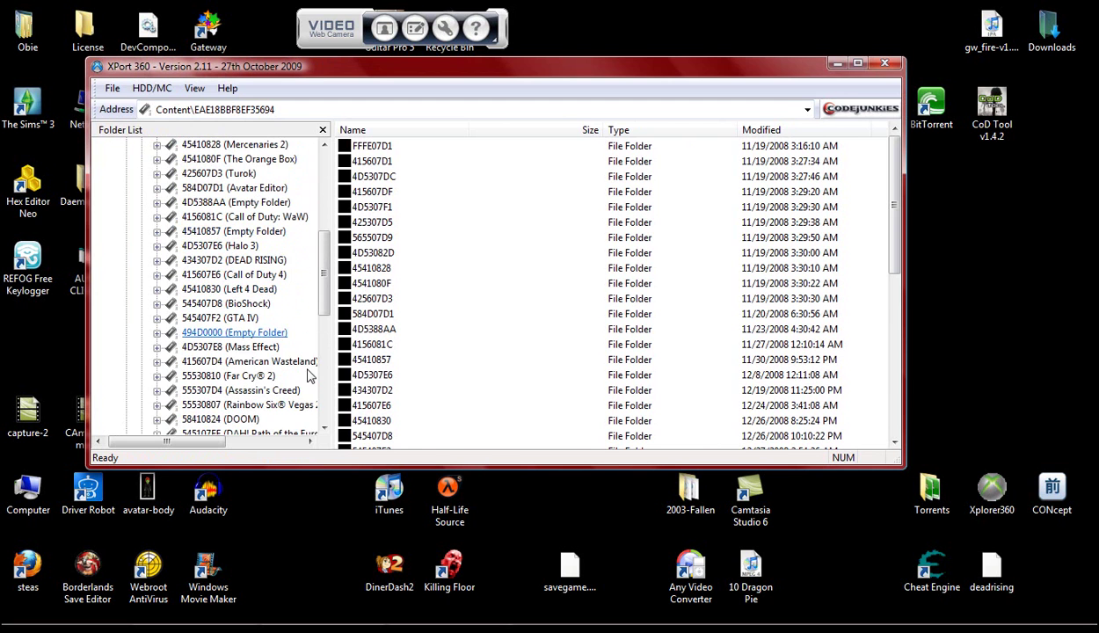
pyautogui.scroll(-6, 308, 377)
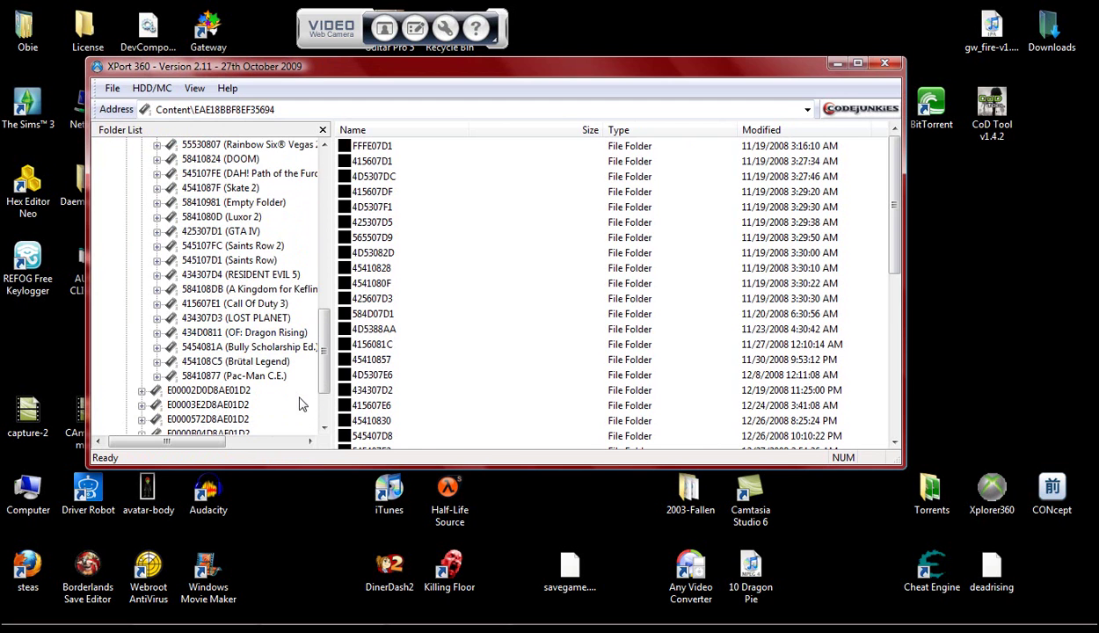
pyautogui.scroll(-1, 304, 396)
pyautogui.scroll(1, 280, 325)
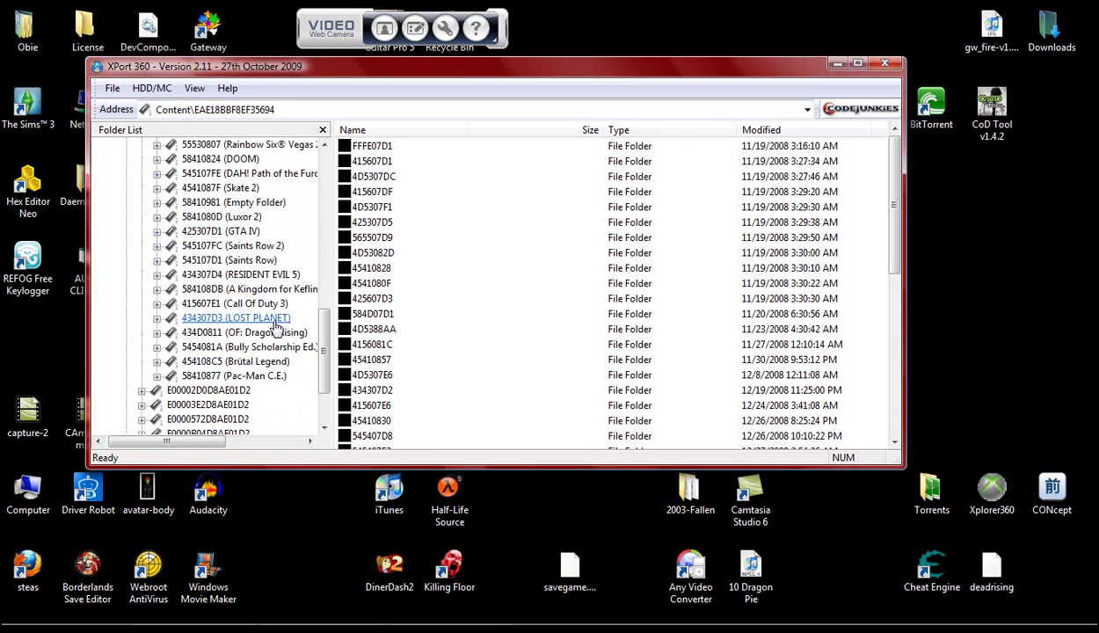
pyautogui.scroll(3, 284, 303)
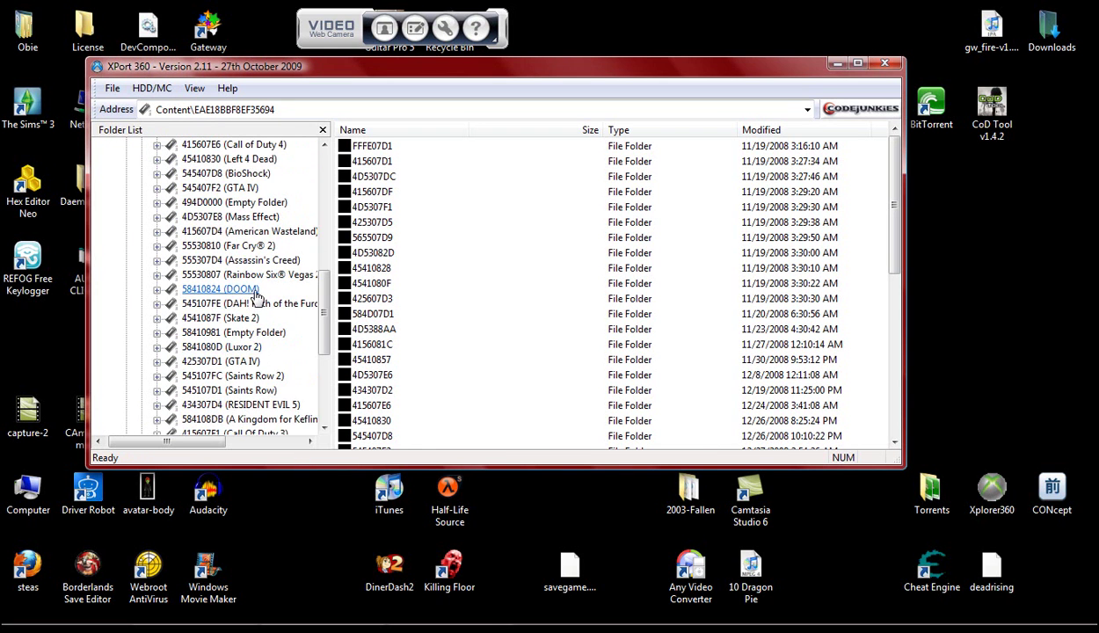
pyautogui.scroll(3, 255, 299)
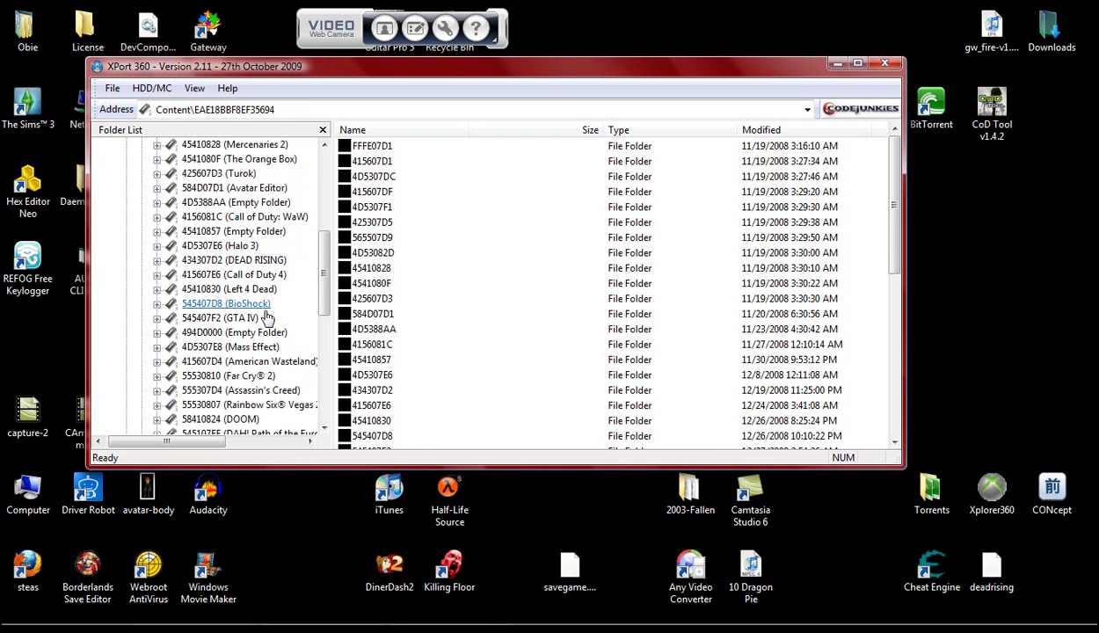
pyautogui.scroll(6, 264, 339)
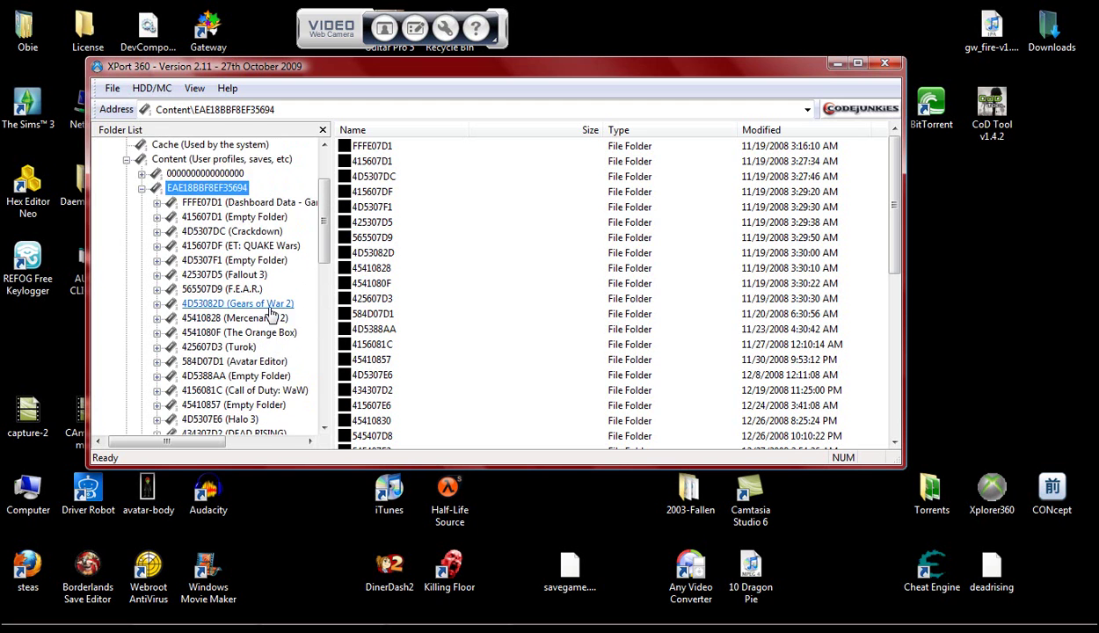
pyautogui.scroll(-12, 271, 306)
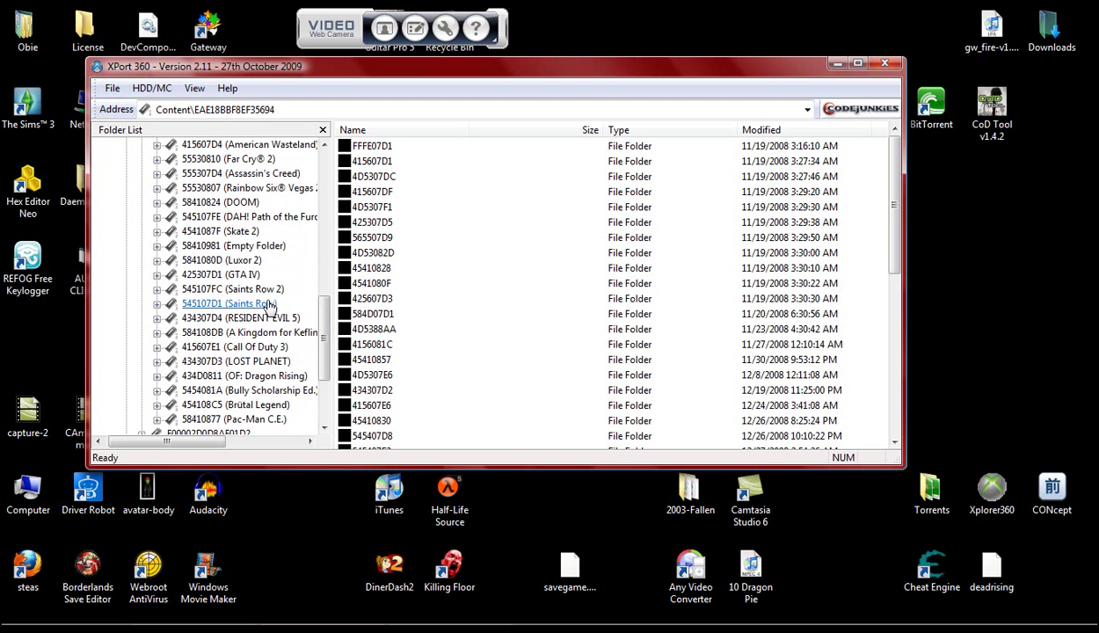
pyautogui.scroll(-3, 270, 307)
pyautogui.scroll(2, 272, 290)
pyautogui.scroll(3, 272, 361)
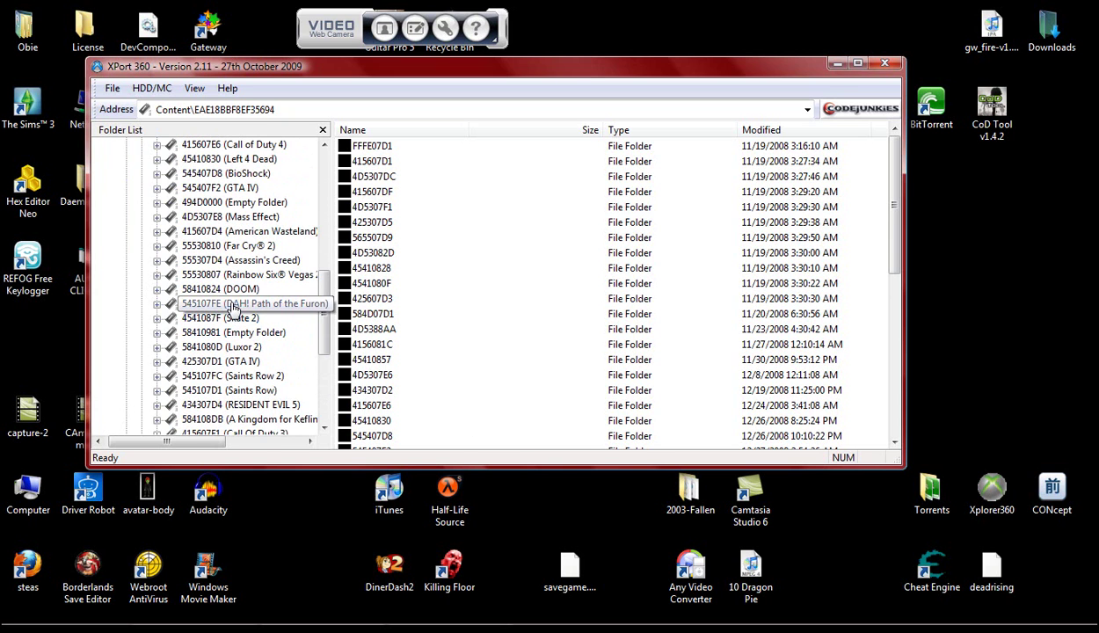
pyautogui.scroll(2, 248, 299)
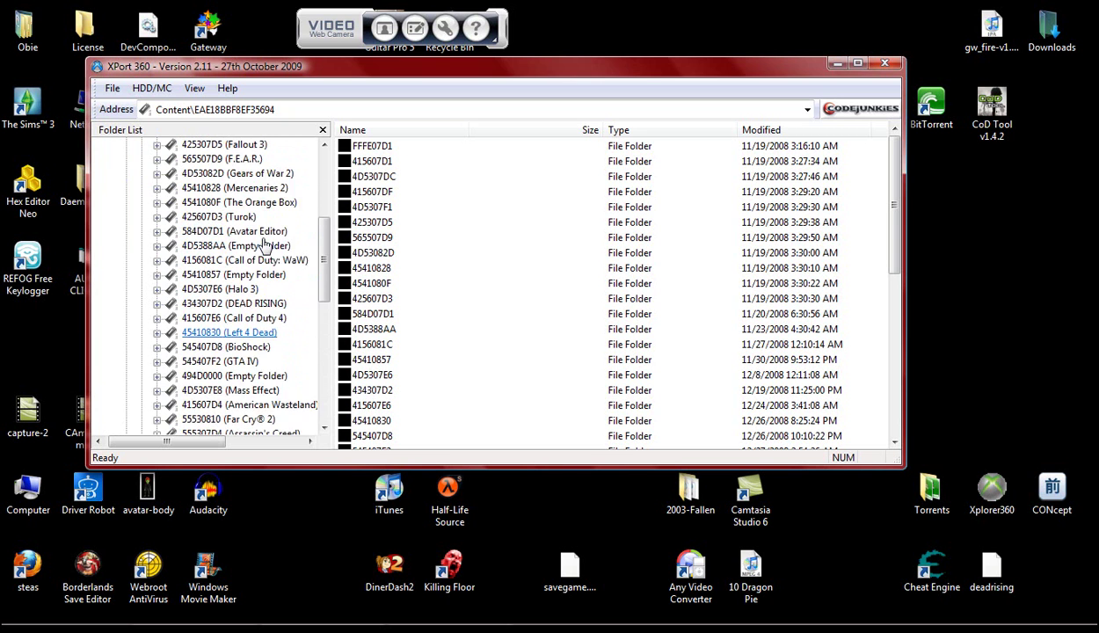
pyautogui.scroll(6, 268, 246)
pyautogui.scroll(-3, 270, 273)
pyautogui.scroll(1, 270, 272)
pyautogui.scroll(1, 266, 251)
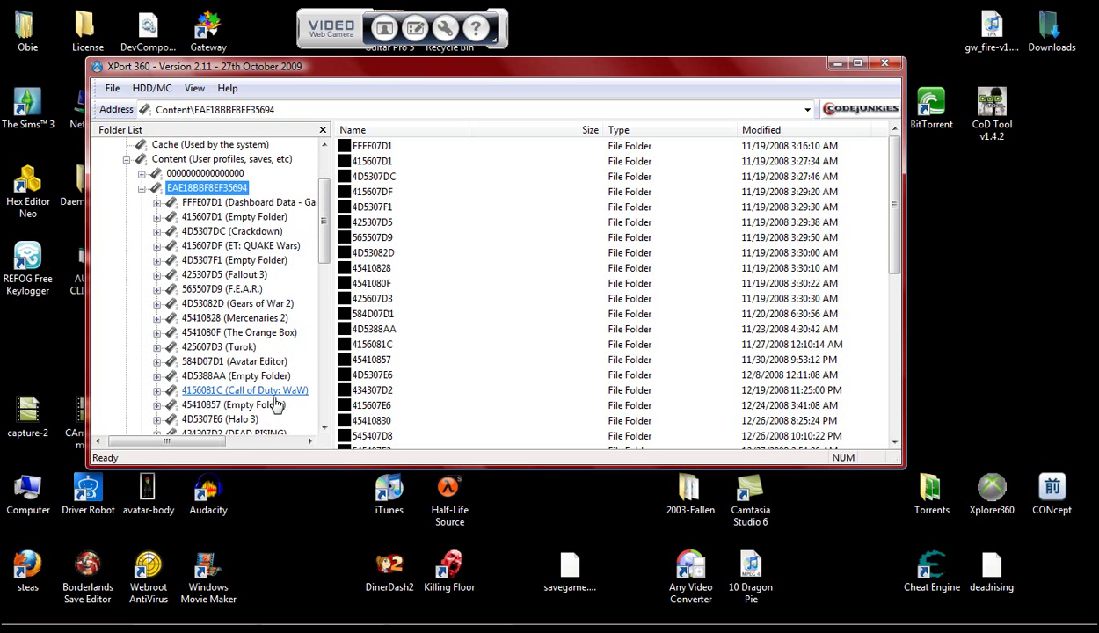
pyautogui.scroll(-3, 278, 397)
pyautogui.scroll(-1, 278, 398)
pyautogui.scroll(1, 289, 373)
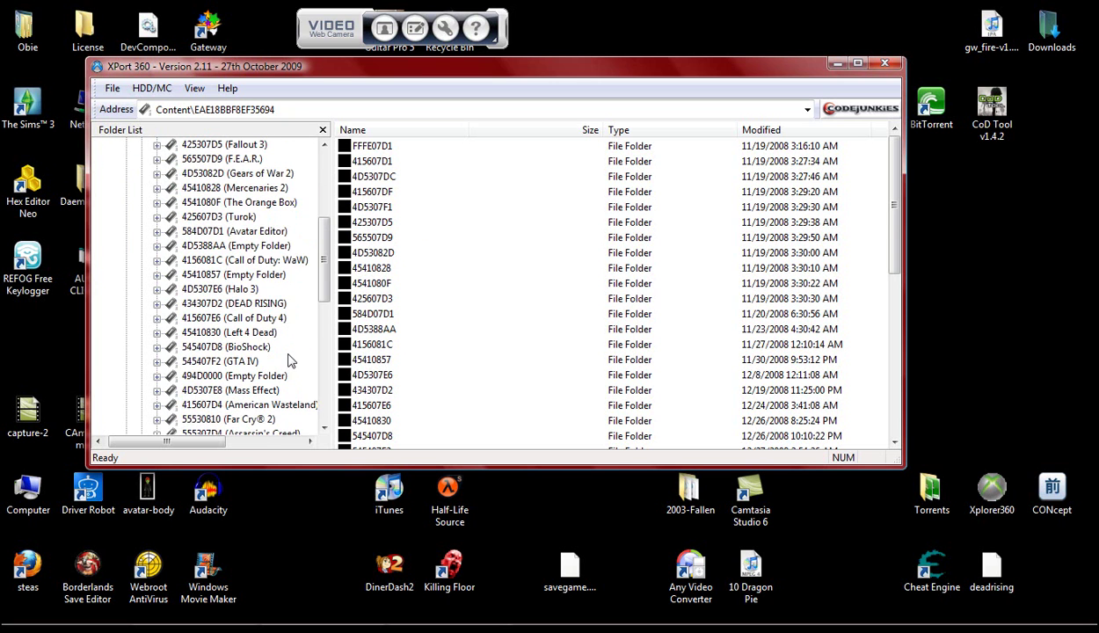
pyautogui.scroll(-4, 291, 361)
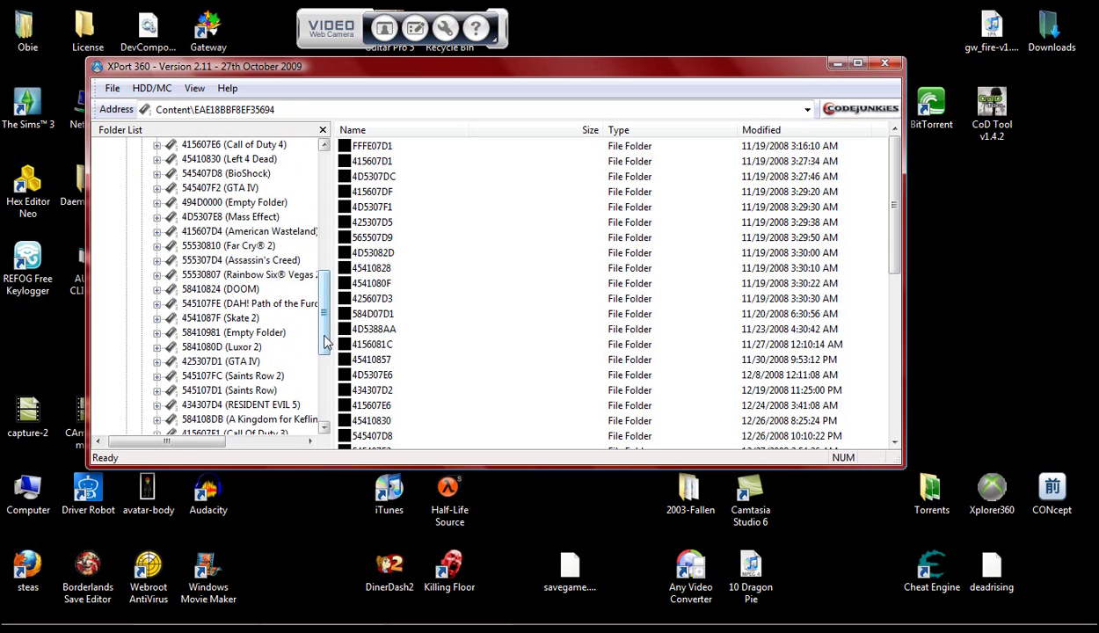
pyautogui.moveTo(326, 341)
pyautogui.mouseDown()
pyautogui.moveTo(326, 376)
pyautogui.moveTo(321, 240)
pyautogui.moveTo(341, 137)
pyautogui.mouseUp()
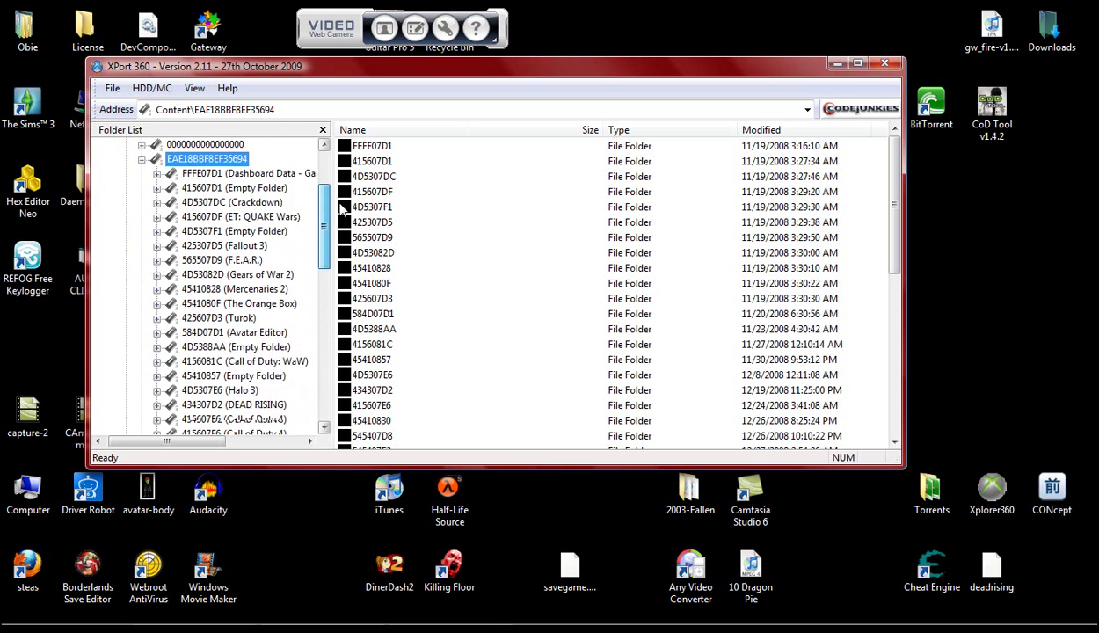
pyautogui.scroll(-2, 342, 207)
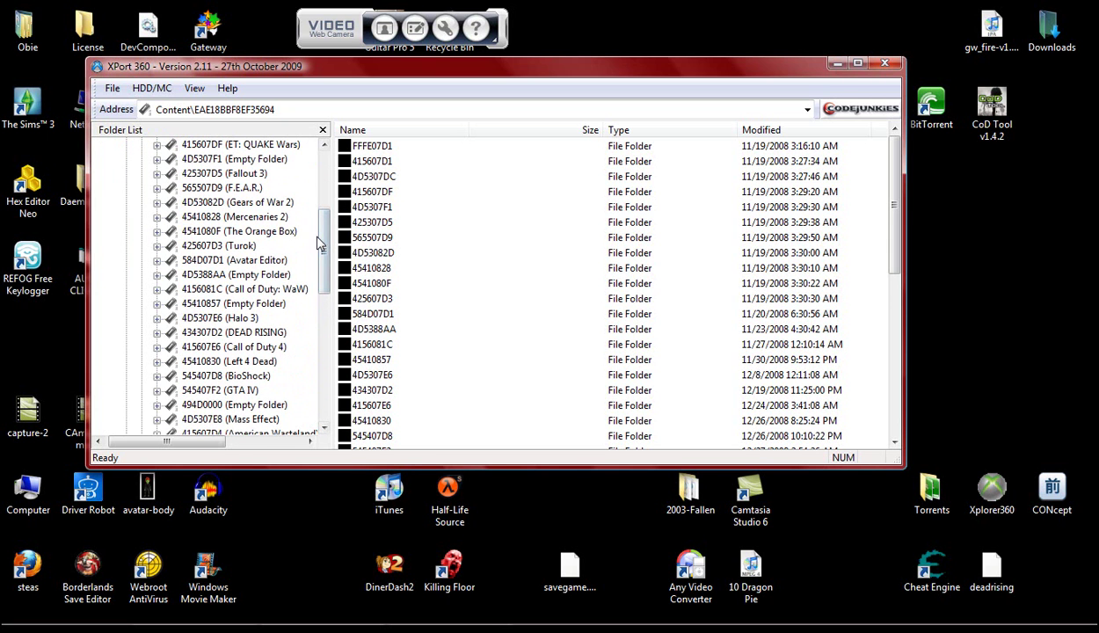
pyautogui.moveTo(325, 220)
pyautogui.mouseDown()
pyautogui.moveTo(323, 154)
pyautogui.moveTo(331, 310)
pyautogui.mouseUp()
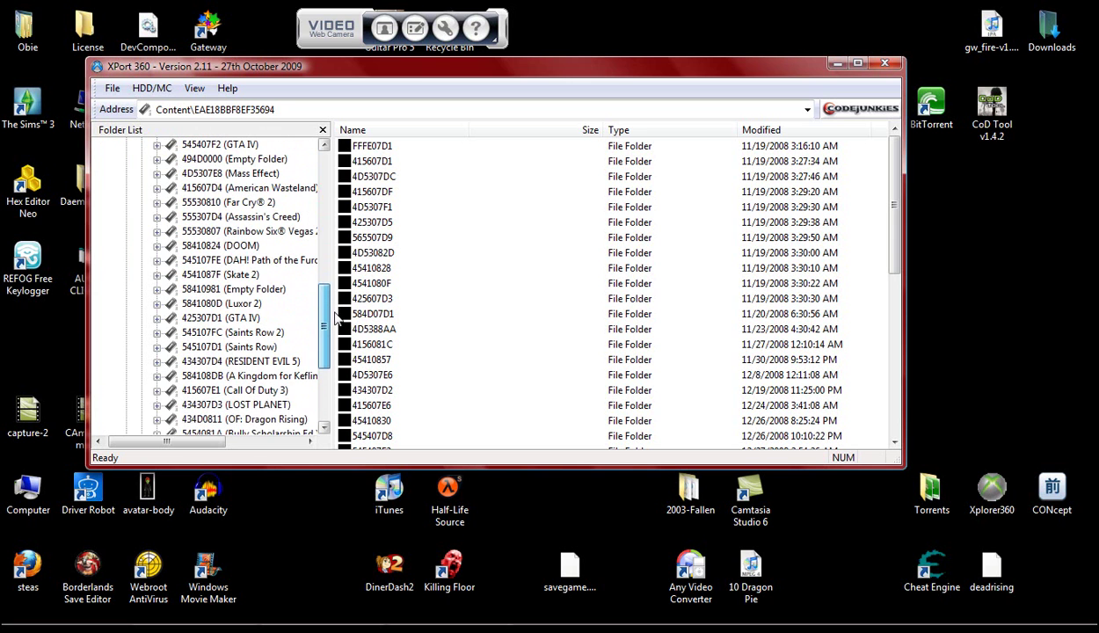
# Step: Open Saints Row (545107D1) and Saints Row 2 (545107FC), revealing its 00000001 subfolder
pyautogui.doubleClick(247, 349)
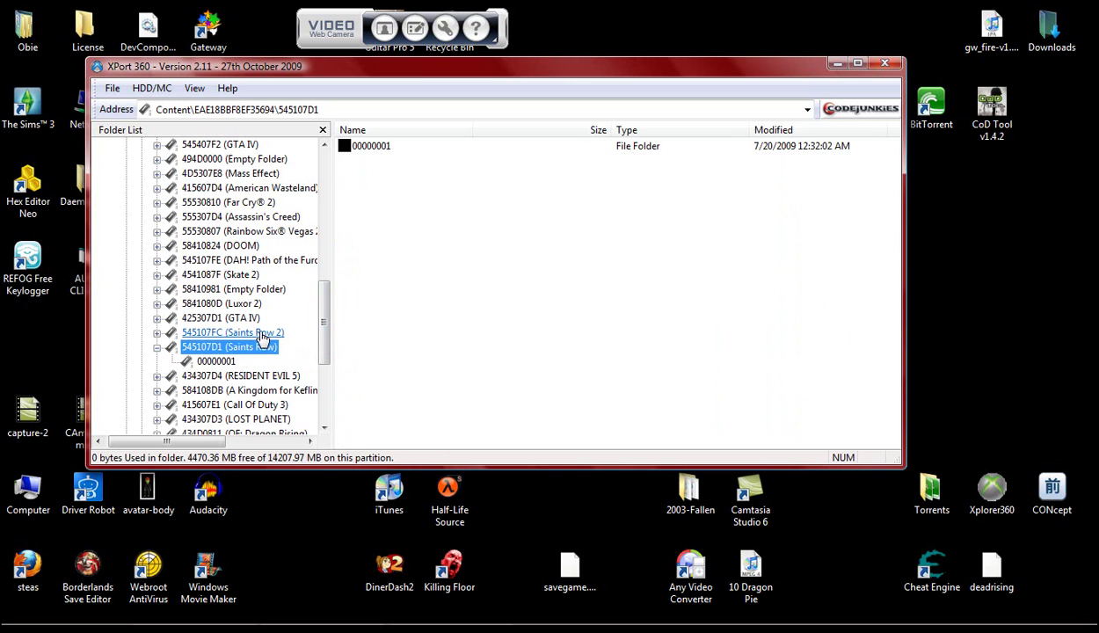
pyautogui.doubleClick(256, 334)
pyautogui.scroll(4, 347, 349)
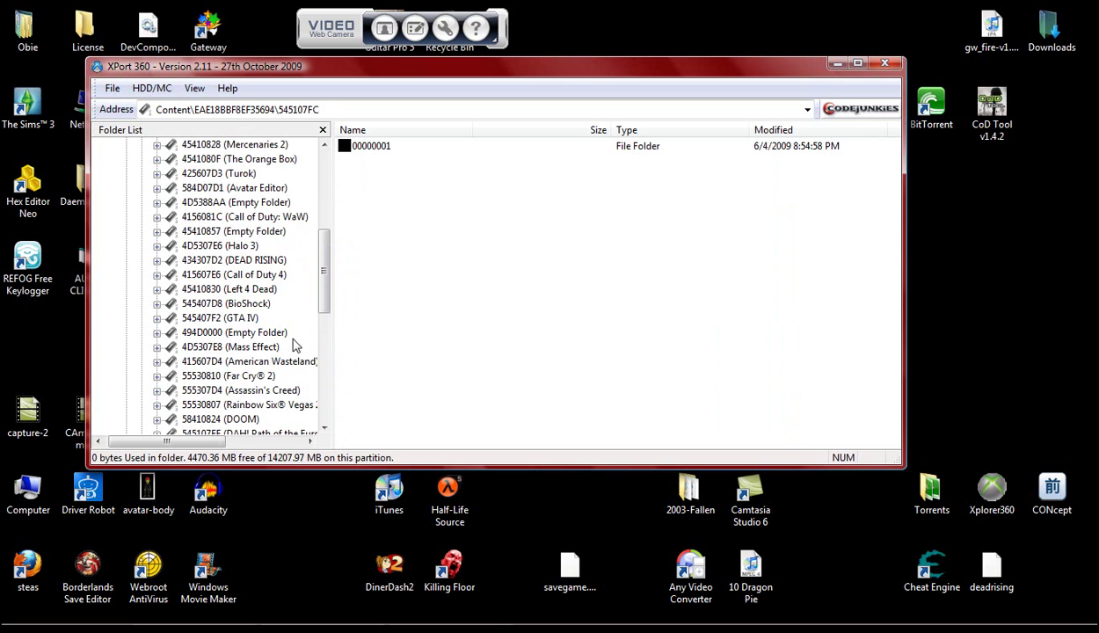
pyautogui.scroll(-3, 288, 333)
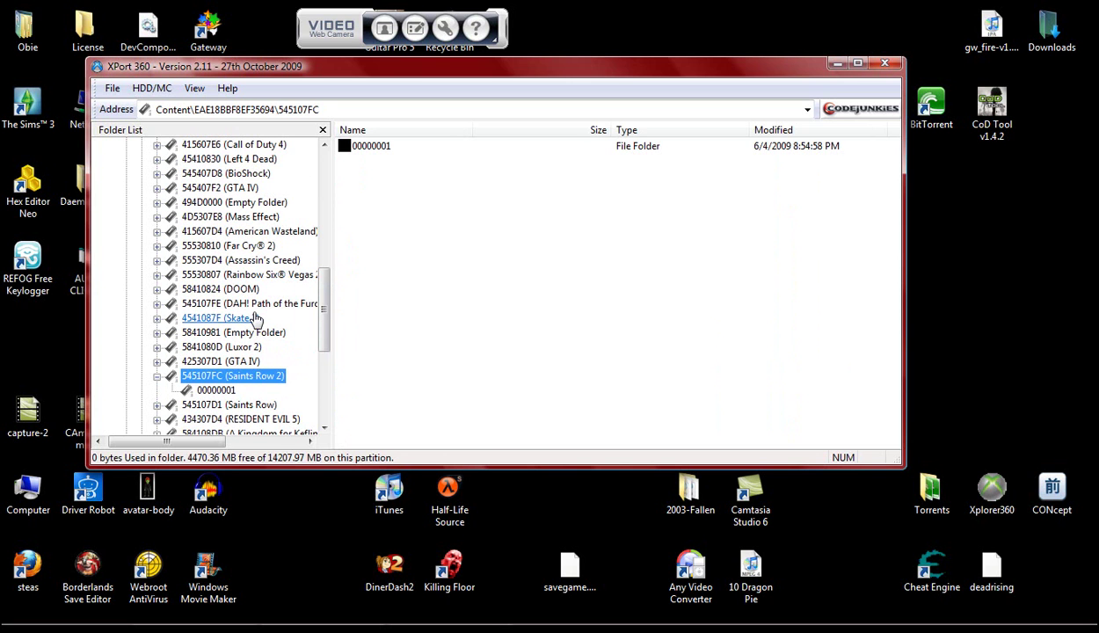
pyautogui.scroll(2, 256, 318)
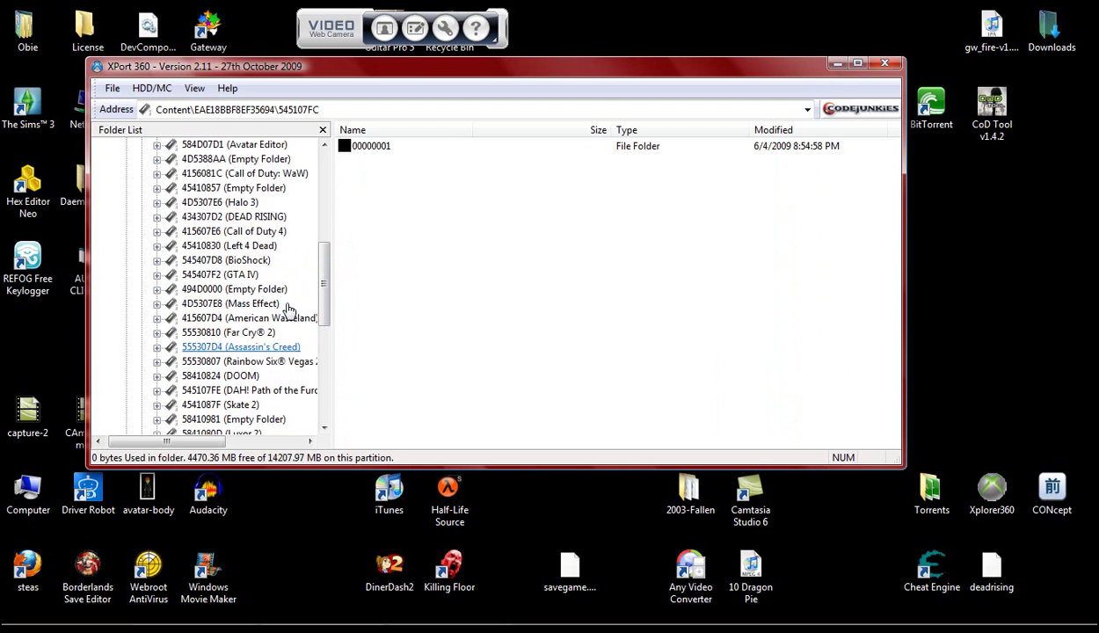
pyautogui.scroll(2, 290, 310)
pyautogui.scroll(-2, 297, 313)
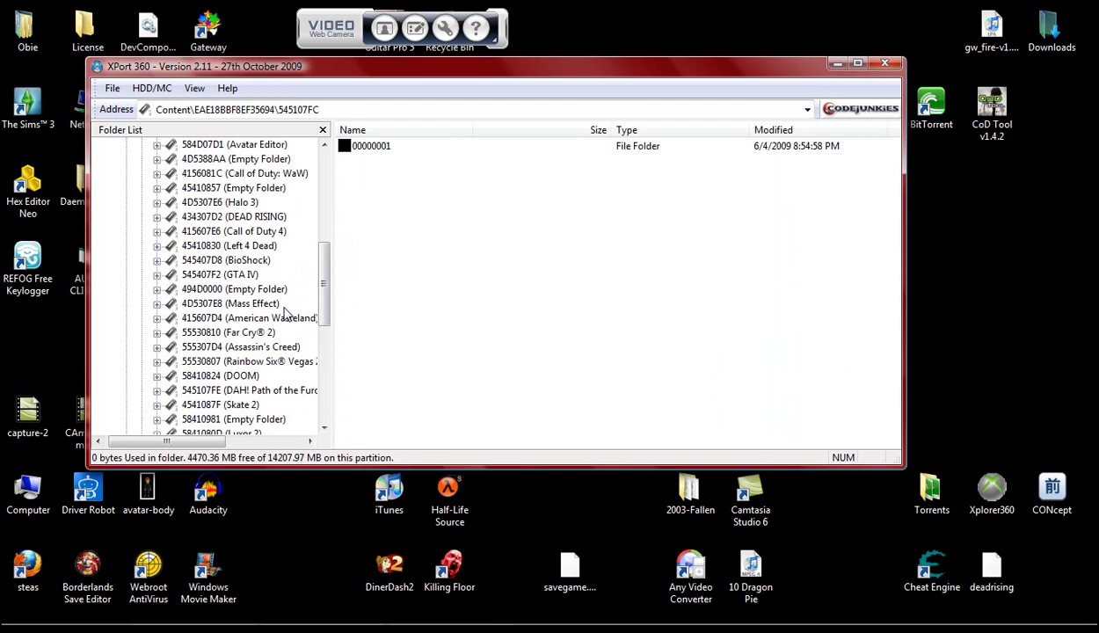